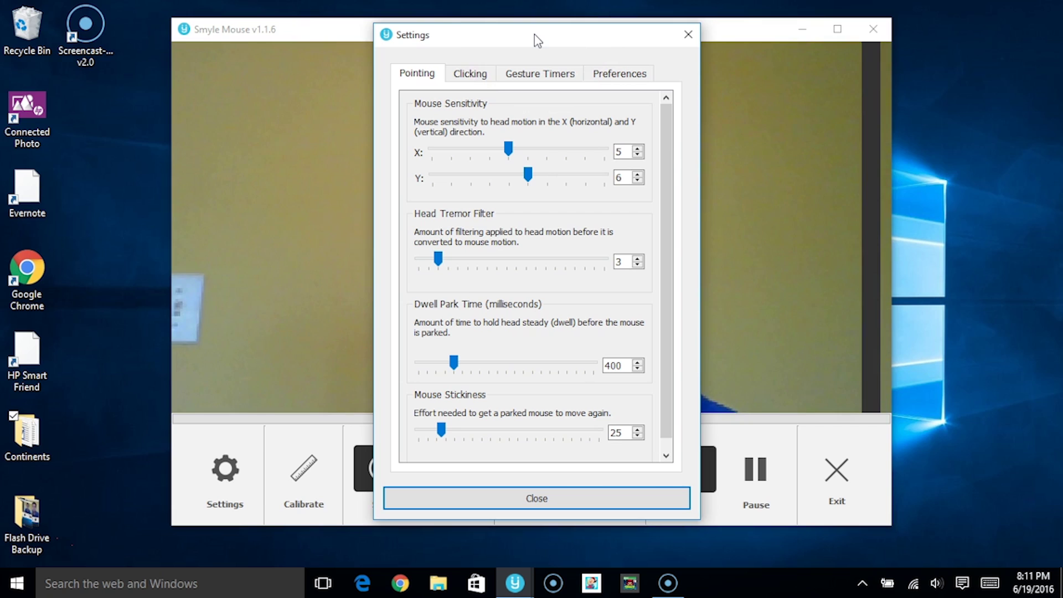
Open the Pointing settings and lower horizontal sensitivity from 5 to 3
click(533, 34)
click(425, 82)
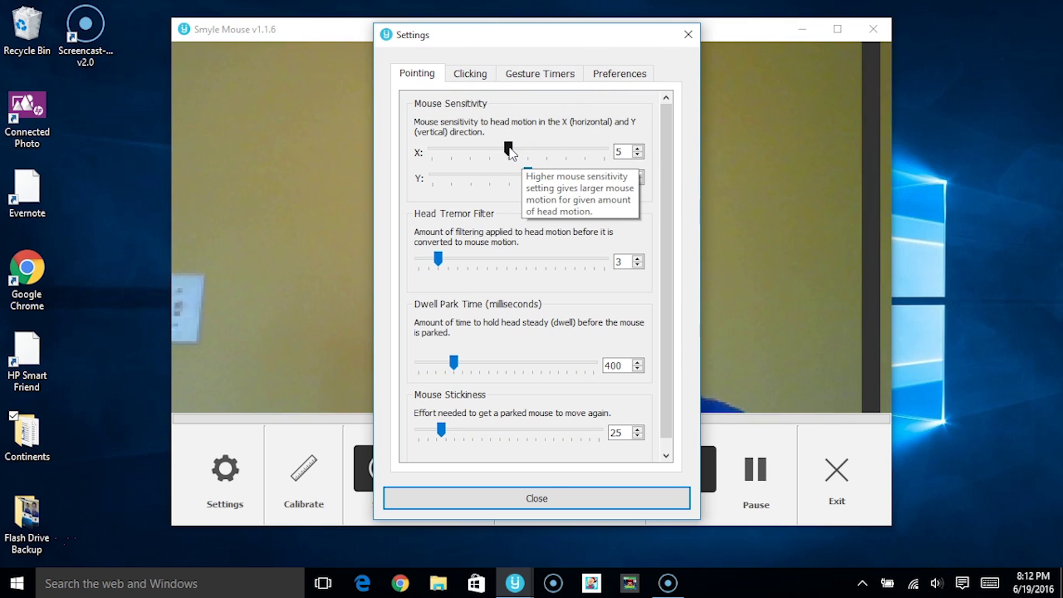
click(508, 150)
drag(501, 152, 477, 151)
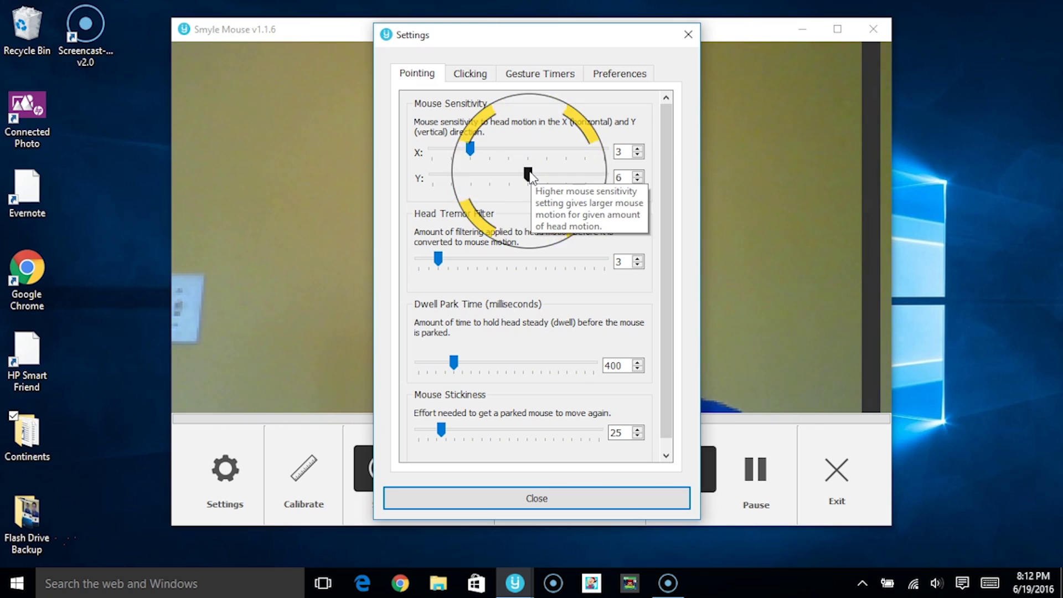
Close the settings to test pointing, bring them back, and lower vertical sensitivity
key(Escape)
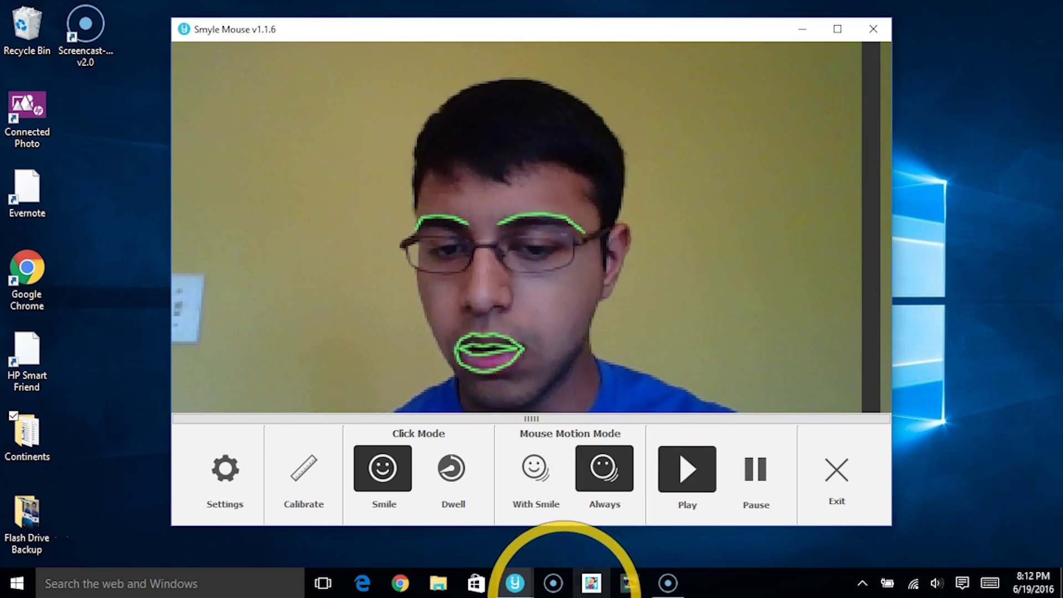
click(518, 567)
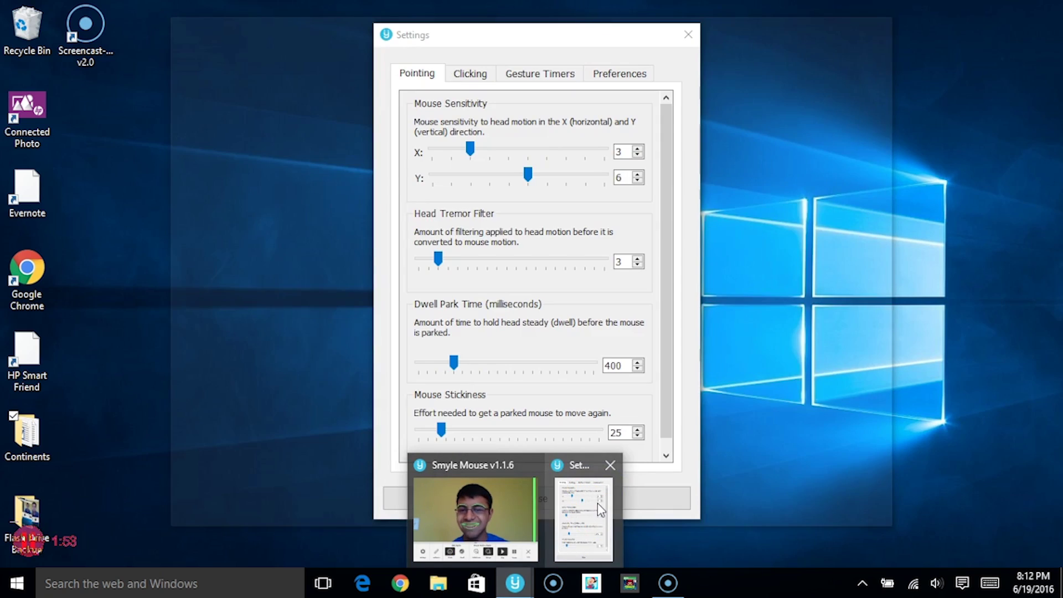
click(597, 502)
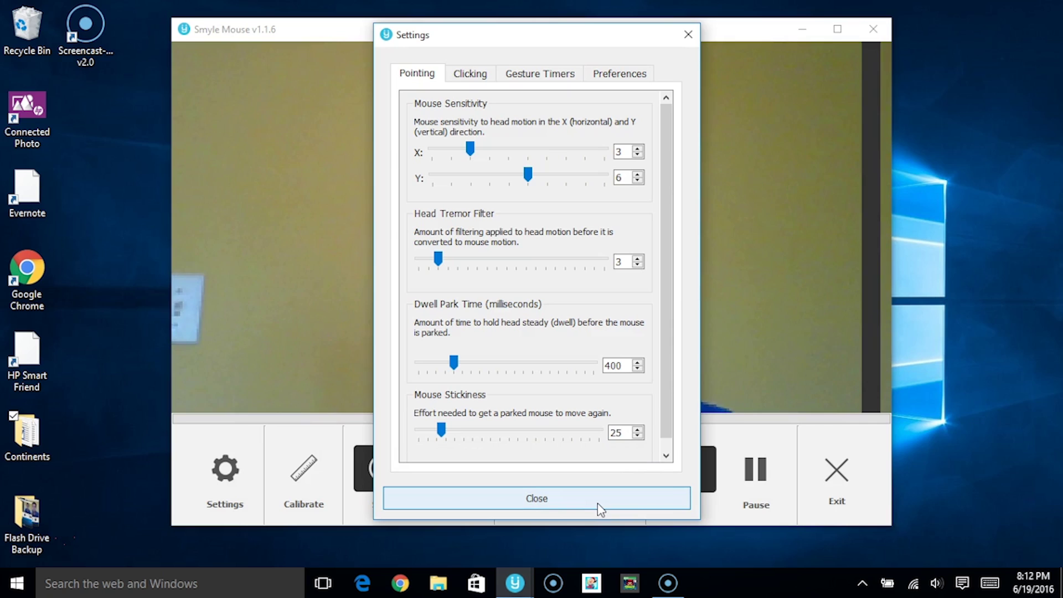
click(638, 181)
click(637, 181)
click(637, 181)
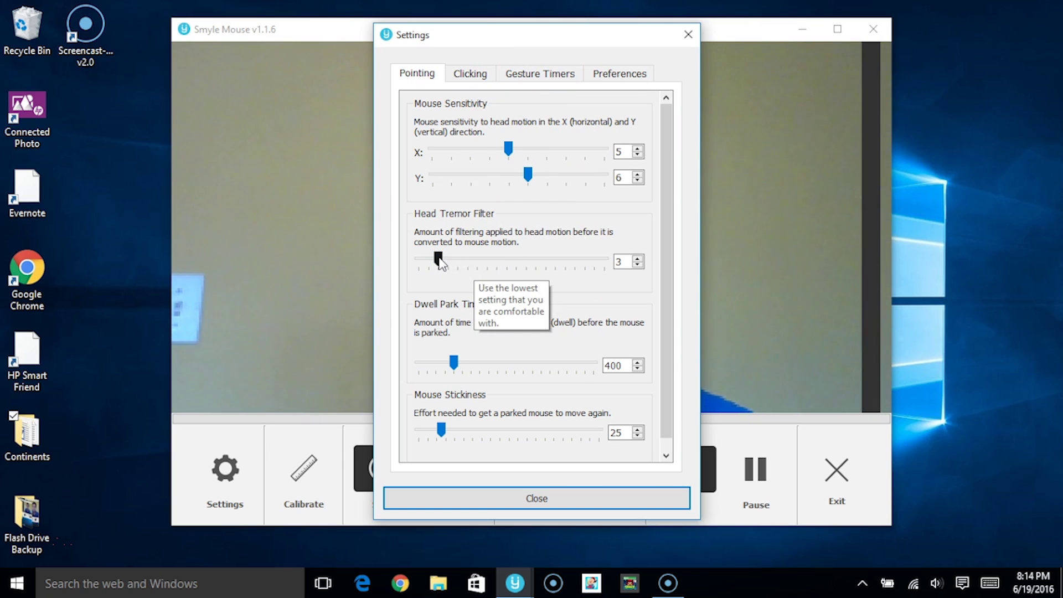
Move the head tremor filter to 18, back to 3, then nudge it up to 5
drag(440, 263, 594, 279)
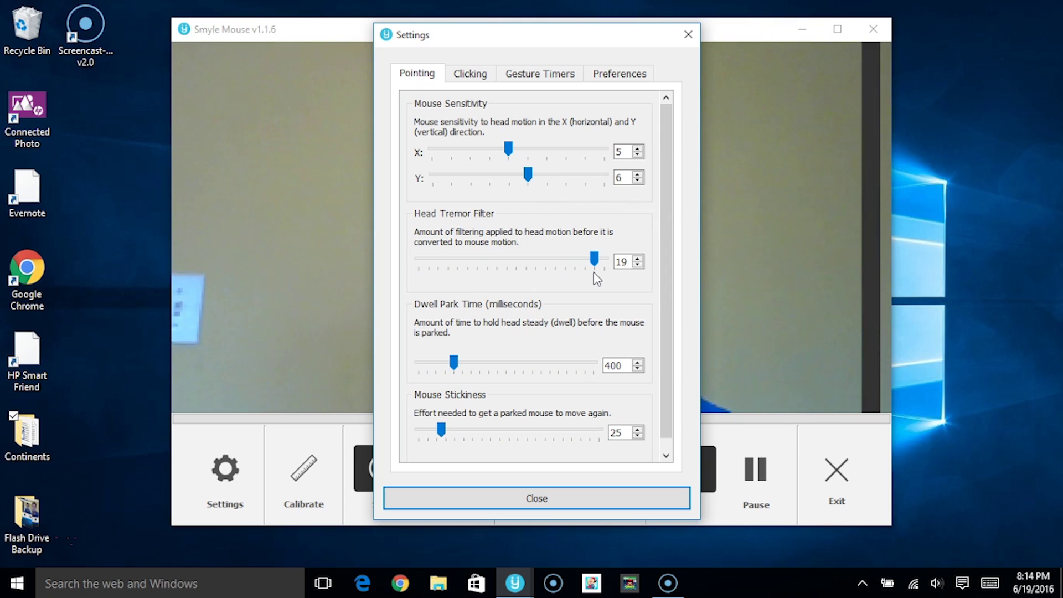
drag(594, 279, 437, 237)
click(429, 152)
drag(449, 262, 440, 262)
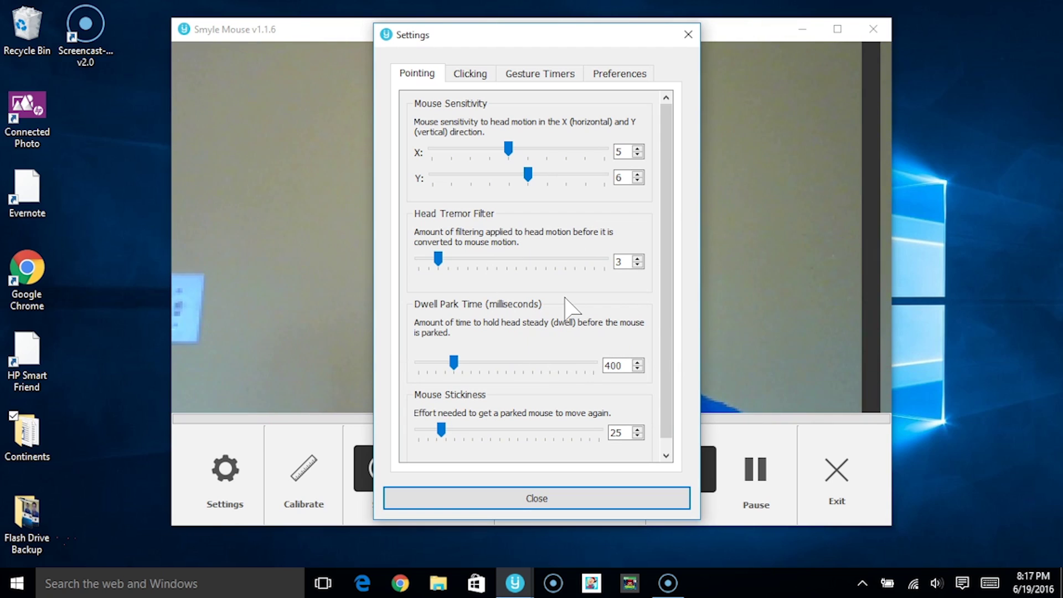
Try dwell park times of about 1100 and 2000, then settle on 298 ms and close
drag(453, 362, 515, 363)
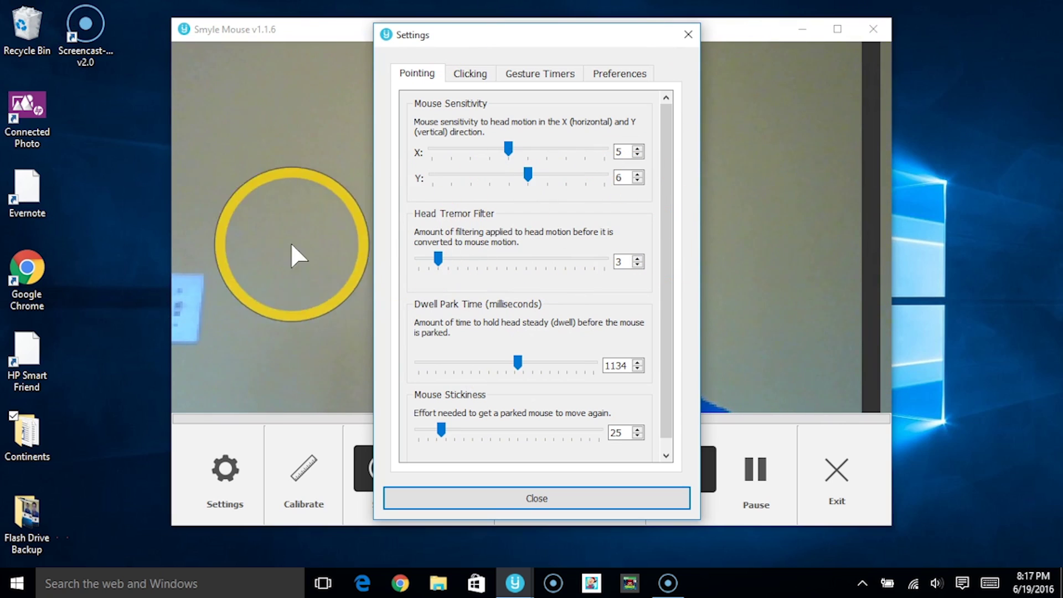
key(End)
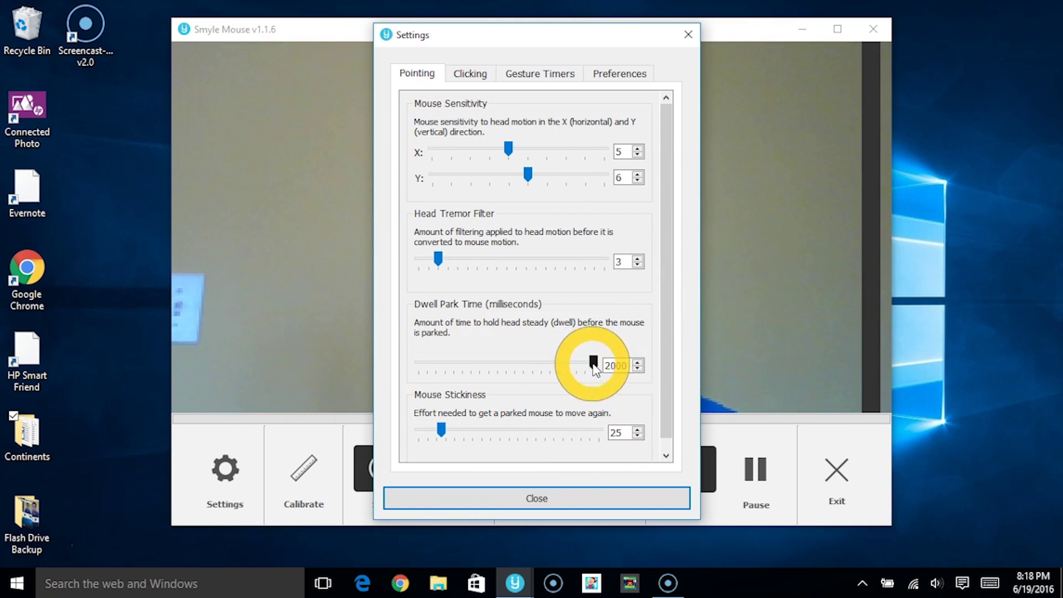
mouse_move(593, 363)
mouse_down()
mouse_move(516, 355)
mouse_move(401, 370)
mouse_move(444, 365)
mouse_up()
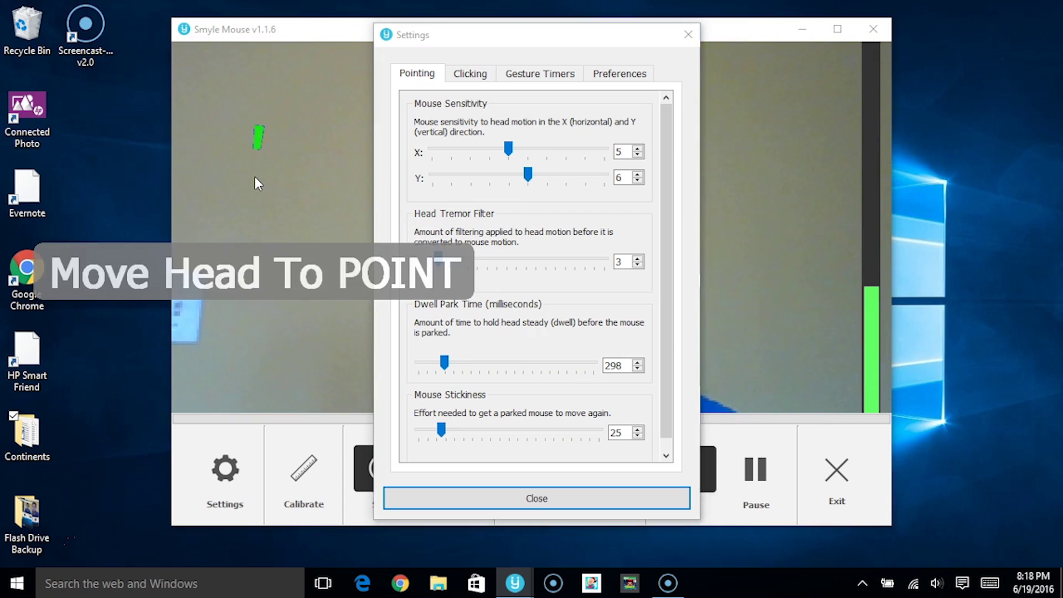
key(Return)
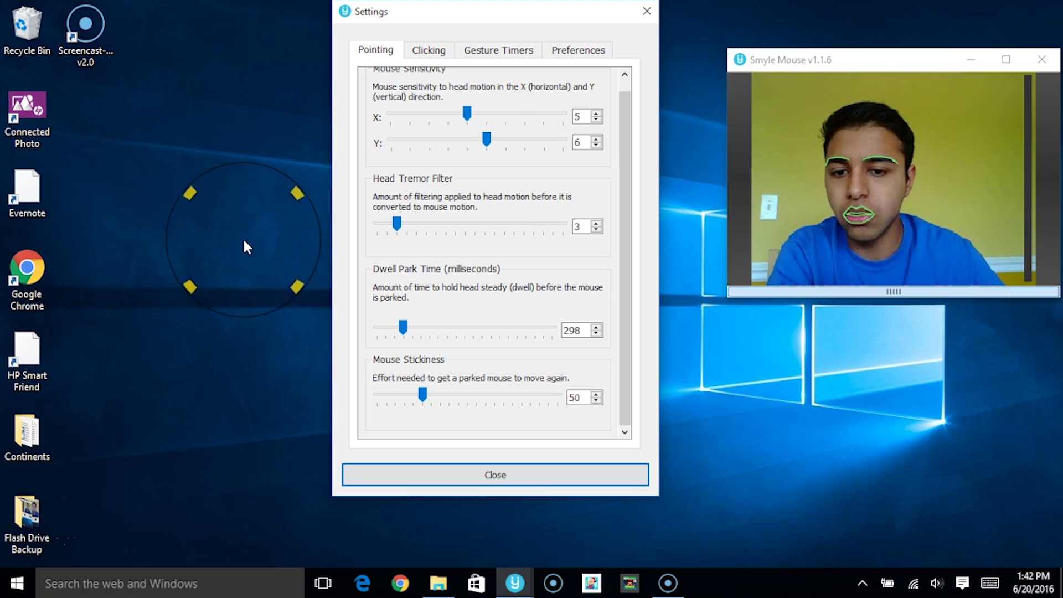
Drag the Mouse Stickiness slider right until it reads 161
drag(423, 395, 527, 399)
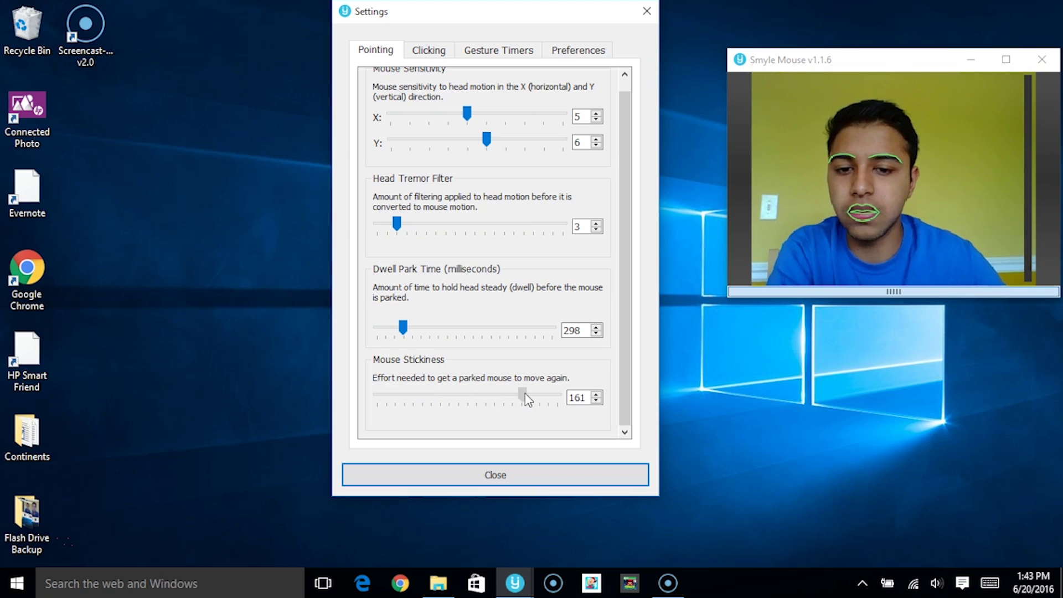